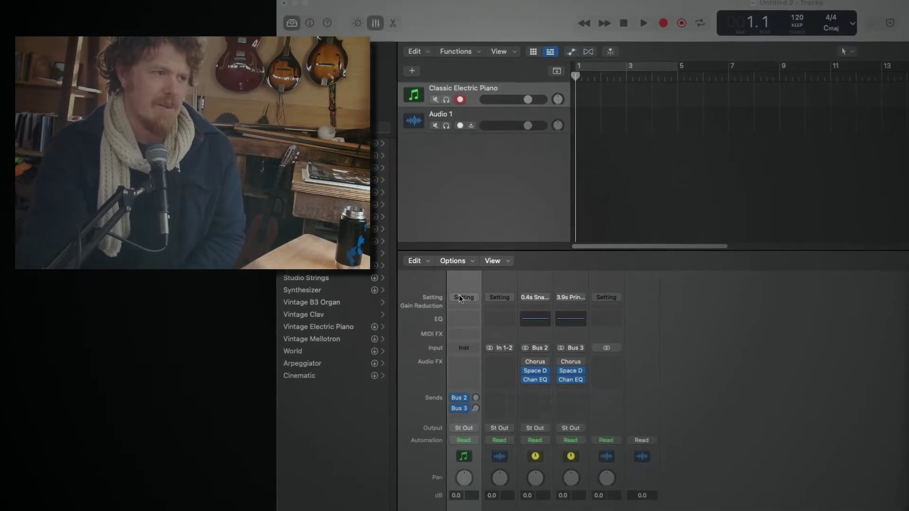
Step: Load Stagecraft Software's SC Universal Instrument (Stereo) as the Classic Electric Piano channel's instrument
click(411, 349)
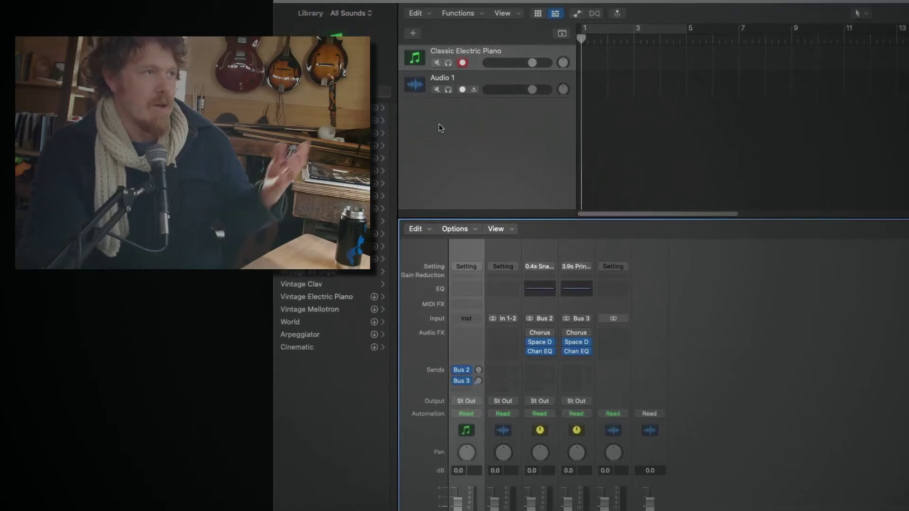
click(466, 318)
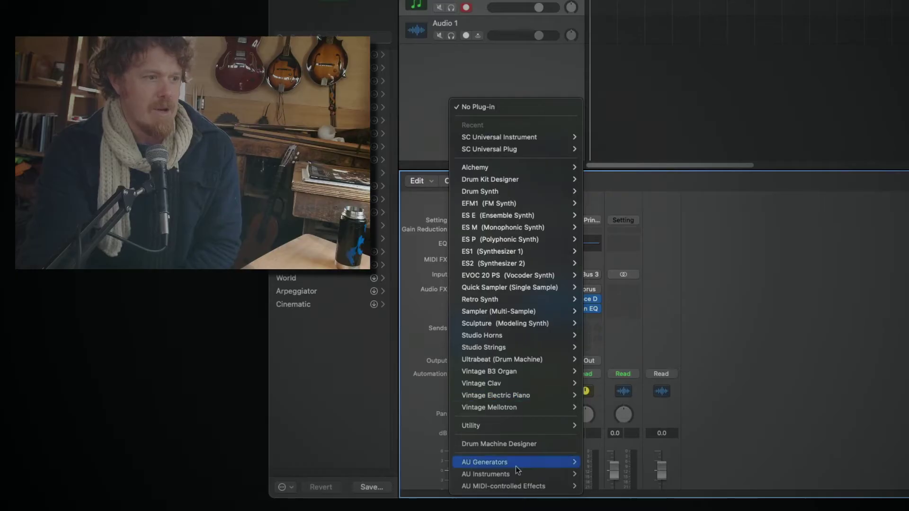
mouse_move(522, 474)
mouse_move(509, 488)
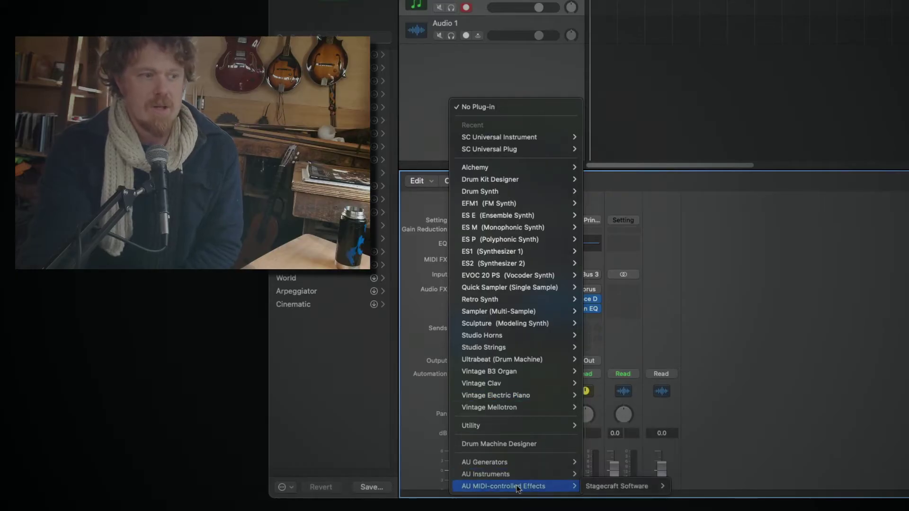
mouse_move(617, 488)
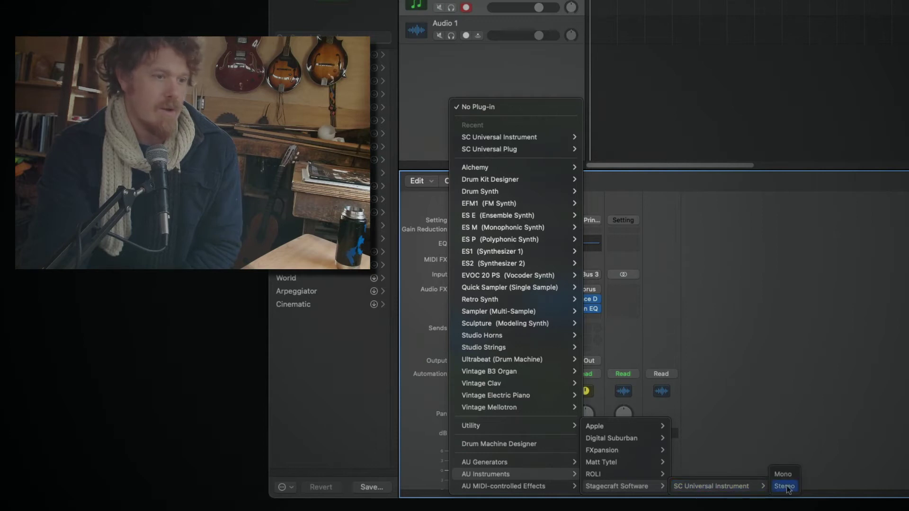
click(785, 487)
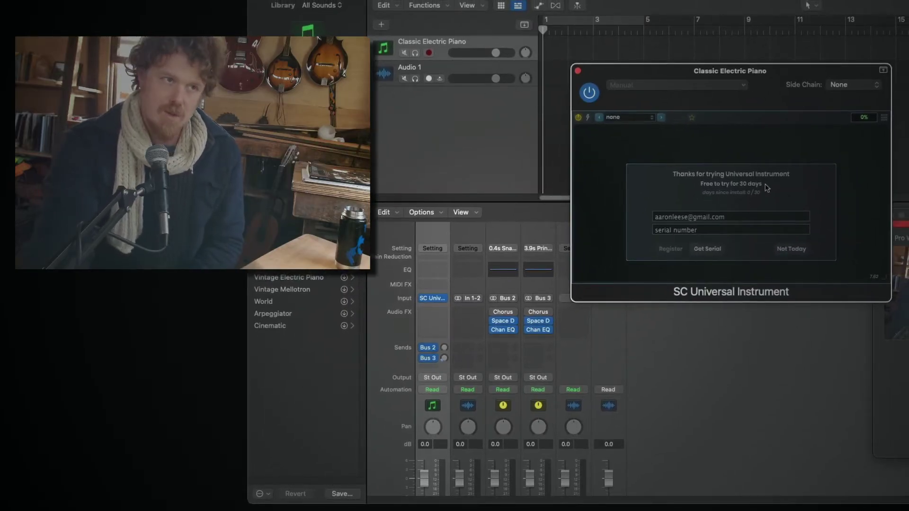
Step: Dismiss the trial registration prompt and open the wrapper's Manage Plugins window
click(791, 250)
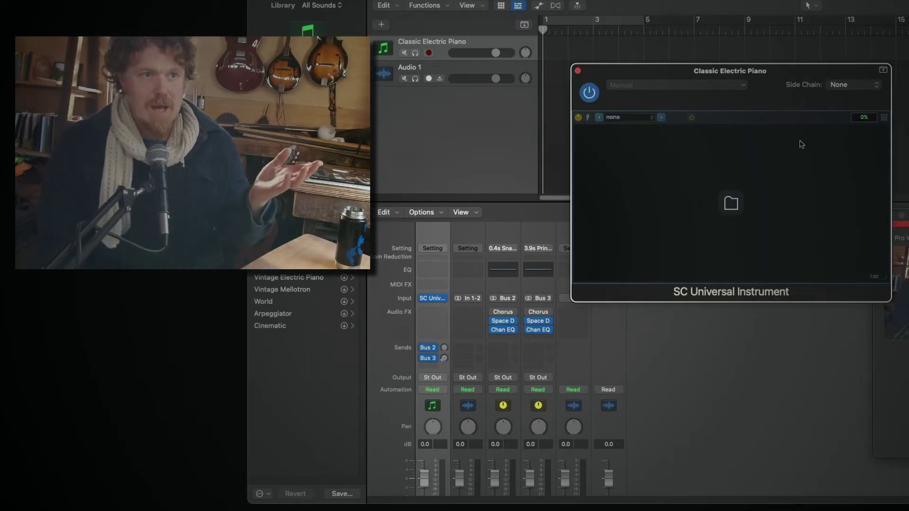
click(733, 205)
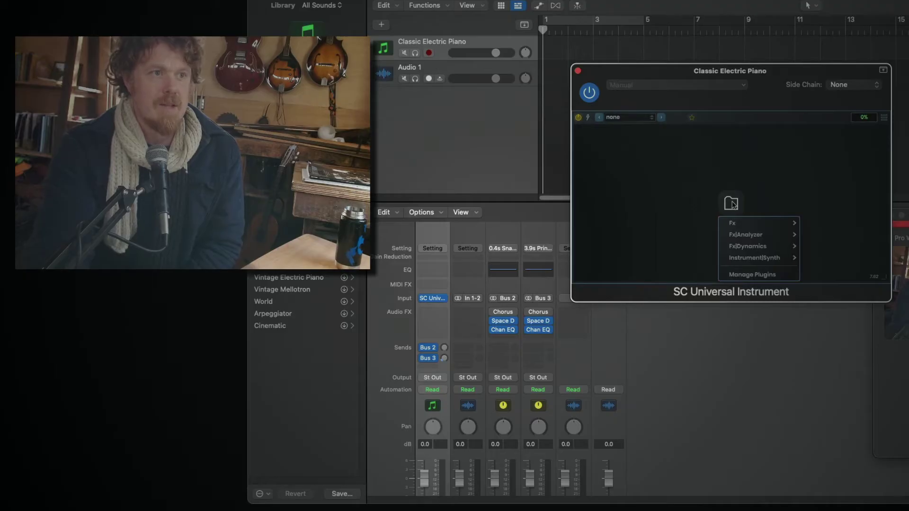
click(753, 275)
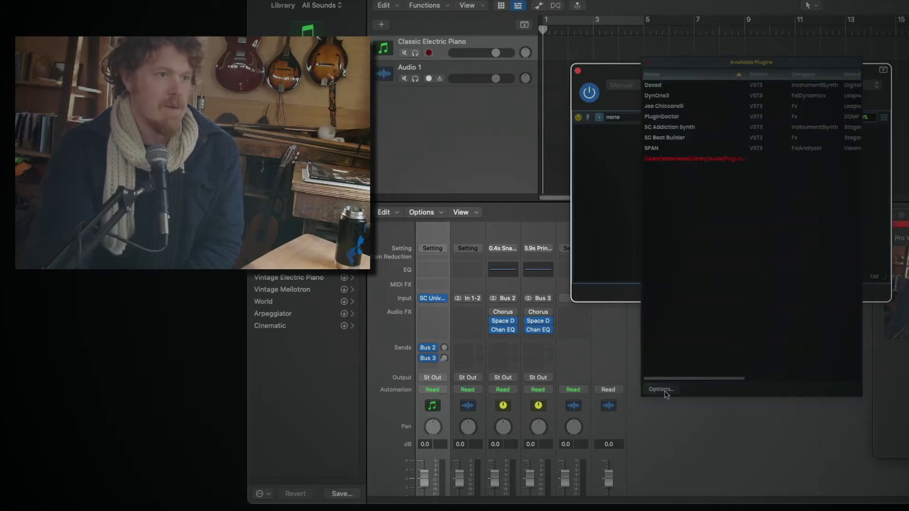
Step: Clear the available plugins list and delete the leftover red path entry
click(661, 389)
click(677, 252)
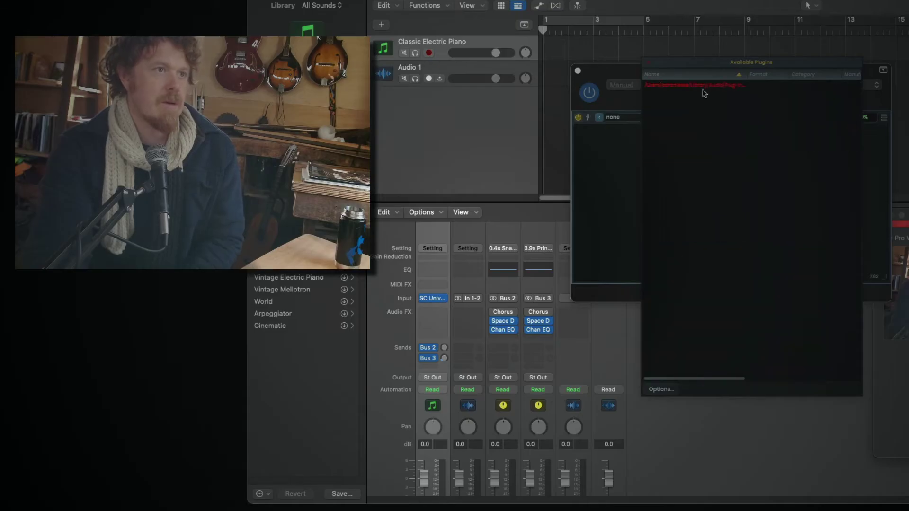
click(703, 86)
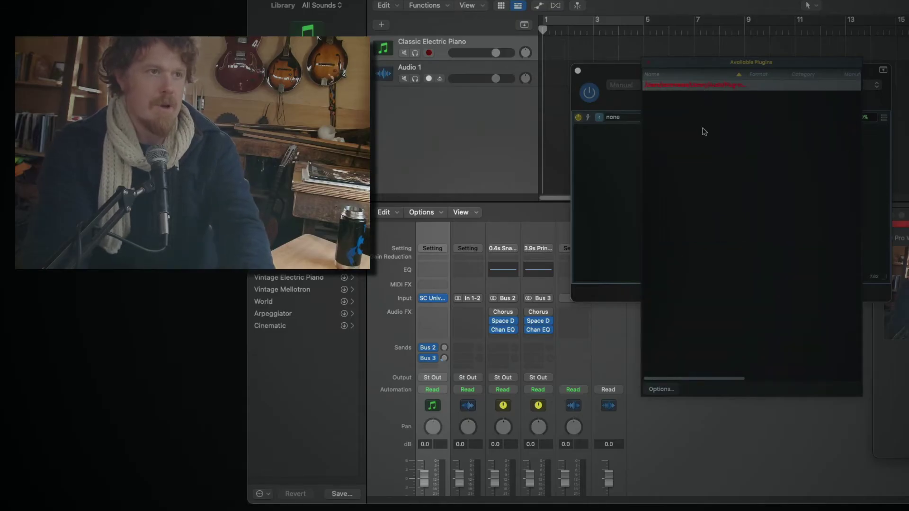
key(Delete)
click(664, 389)
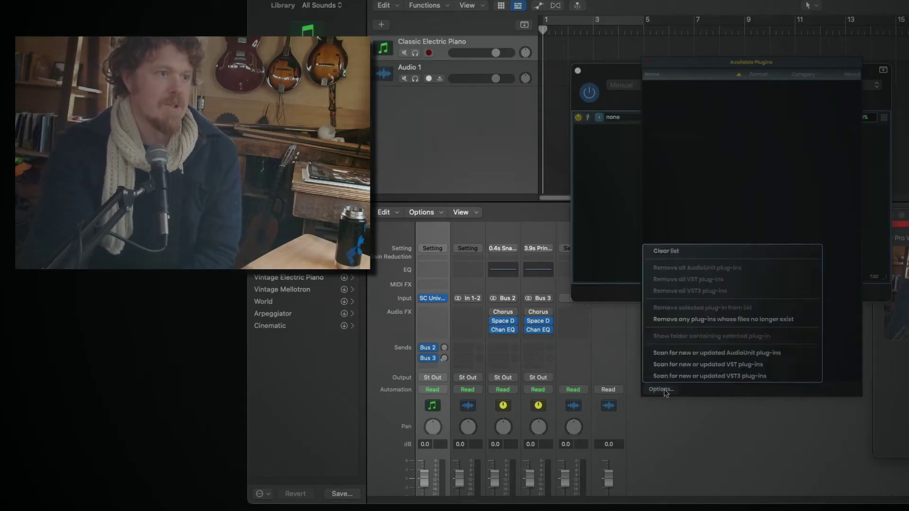
Step: Scan the VST3 folders for new or updated plug-ins, then choose Recover in the Audio Unit alert
click(739, 377)
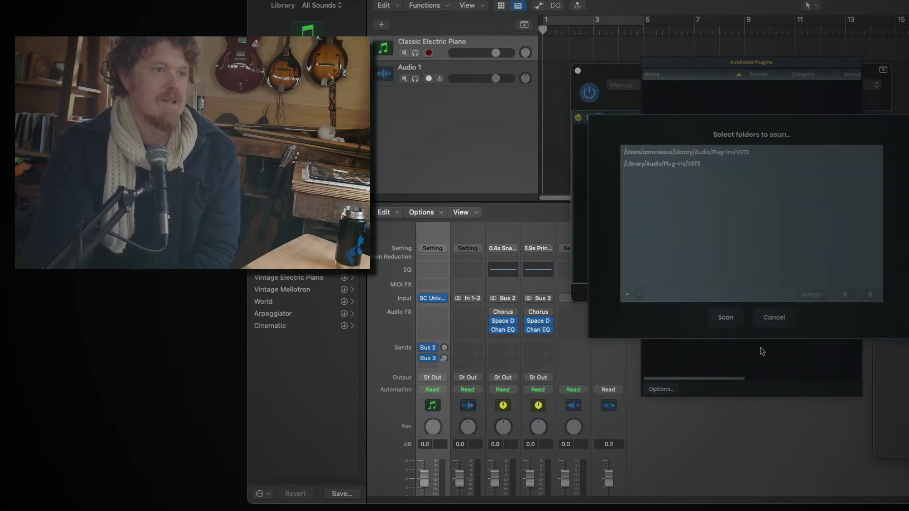
click(726, 318)
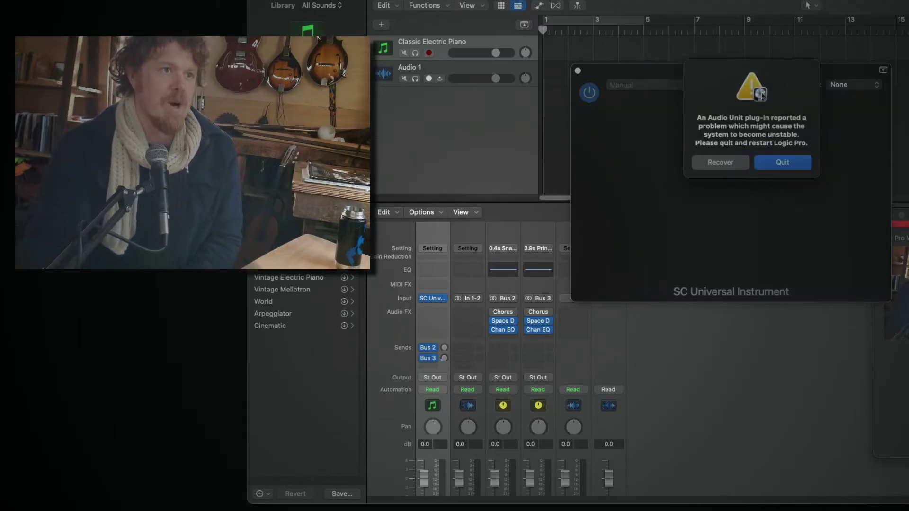
click(727, 164)
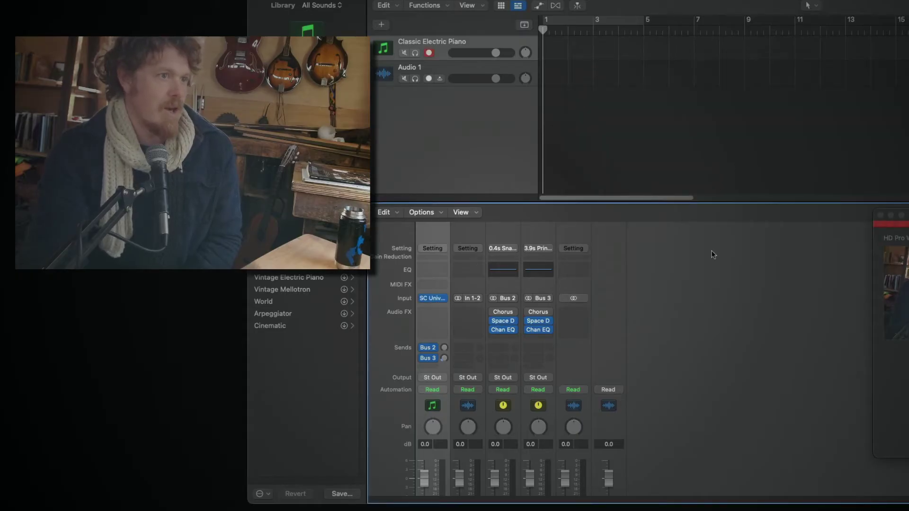
Step: Reopen SC Universal Instrument, dismiss the trial prompt, and open its Available Plugins list
click(432, 299)
drag(746, 95, 765, 141)
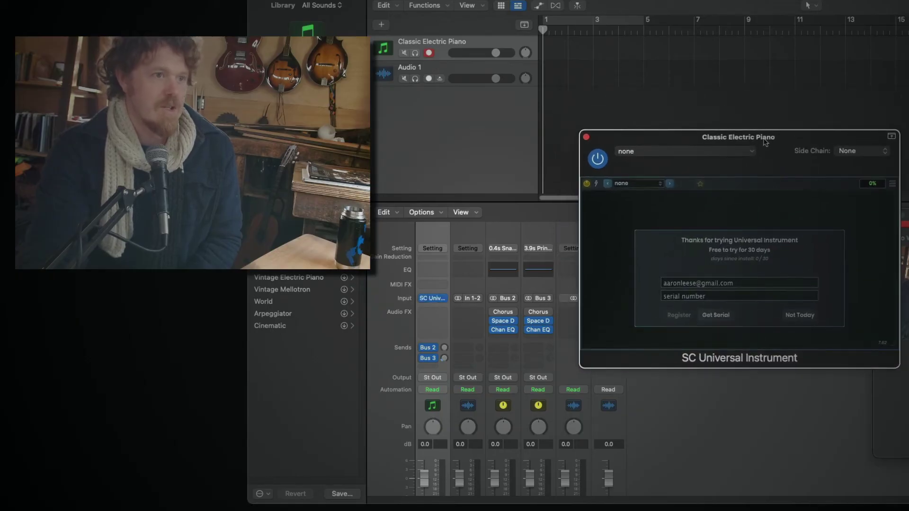
click(807, 321)
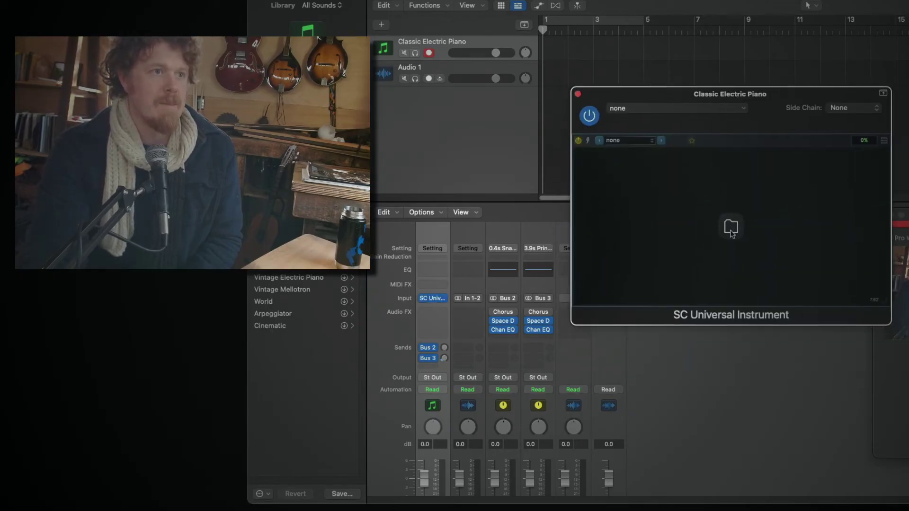
click(731, 230)
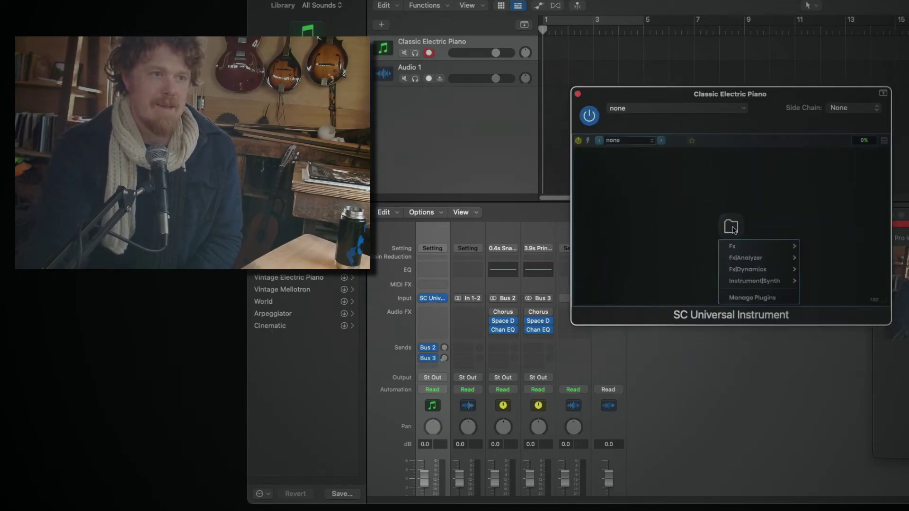
click(761, 298)
Step: Resize the Name column to reveal the format, category and manufacturer columns
drag(757, 64, 747, 64)
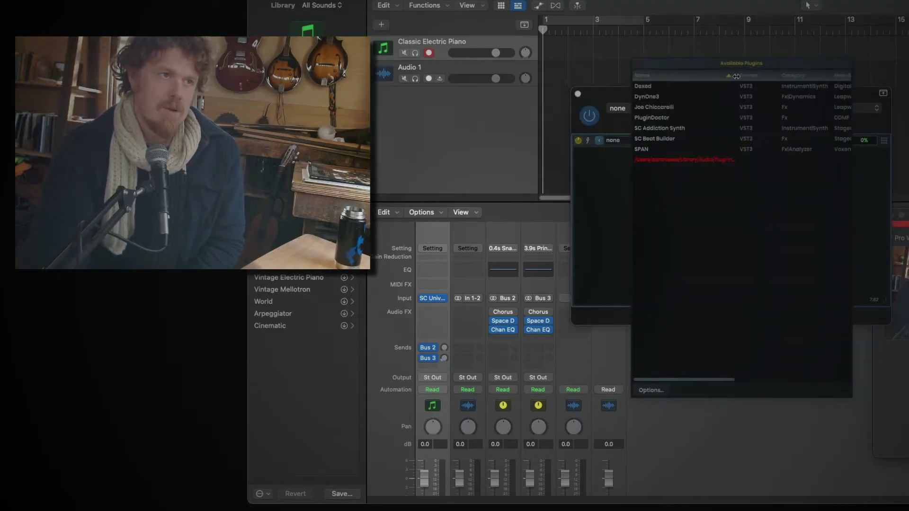
drag(736, 76, 803, 77)
click(773, 160)
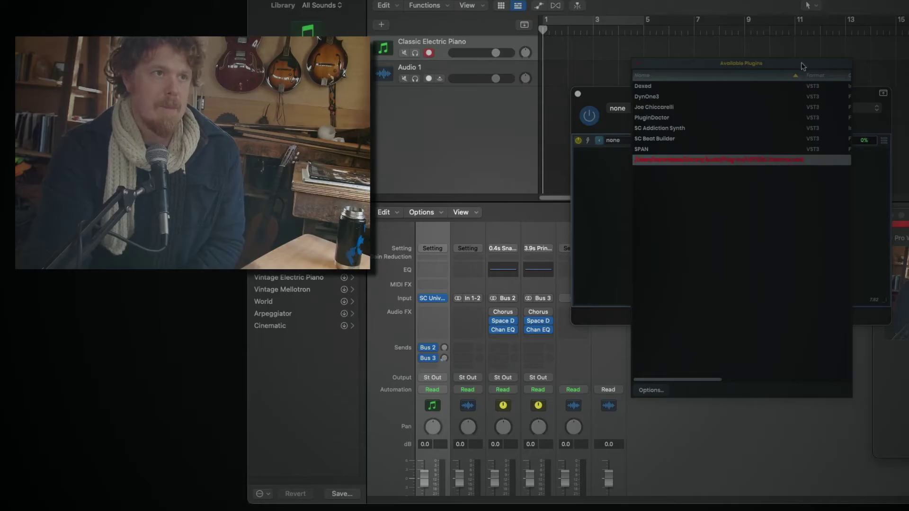
drag(800, 75, 716, 78)
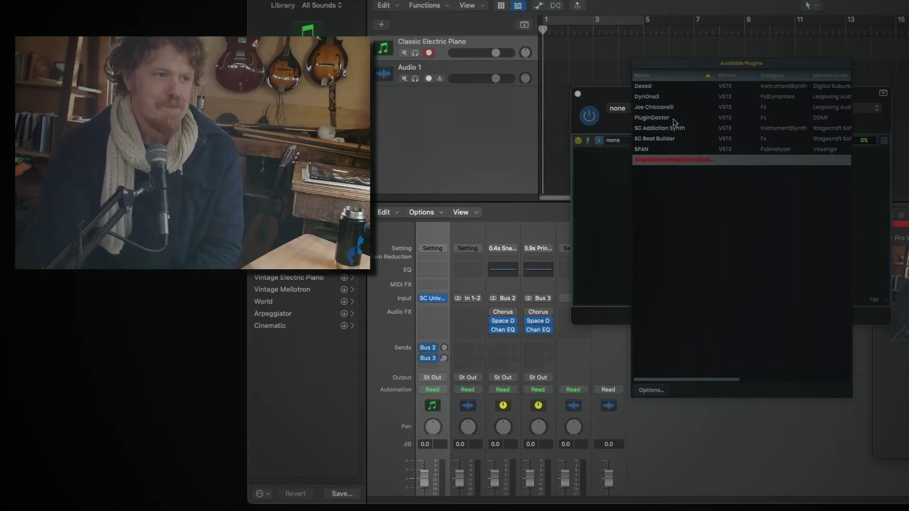
Step: Scan for new or updated VST3 plug-ins and acknowledge the scan results
click(663, 390)
click(697, 378)
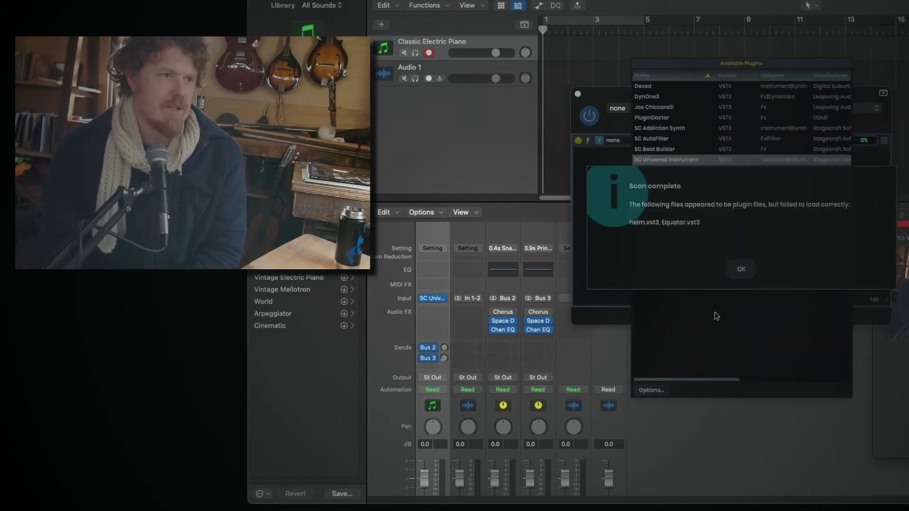
click(742, 270)
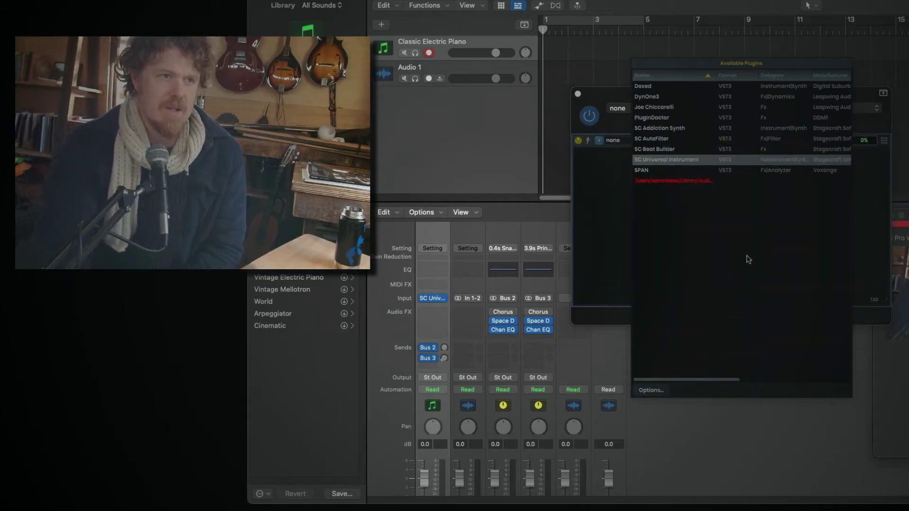
click(675, 170)
Step: Scan for Audio Unit plug-ins, adding Helm and SC Disarray, then close the Available Plugins list
click(661, 391)
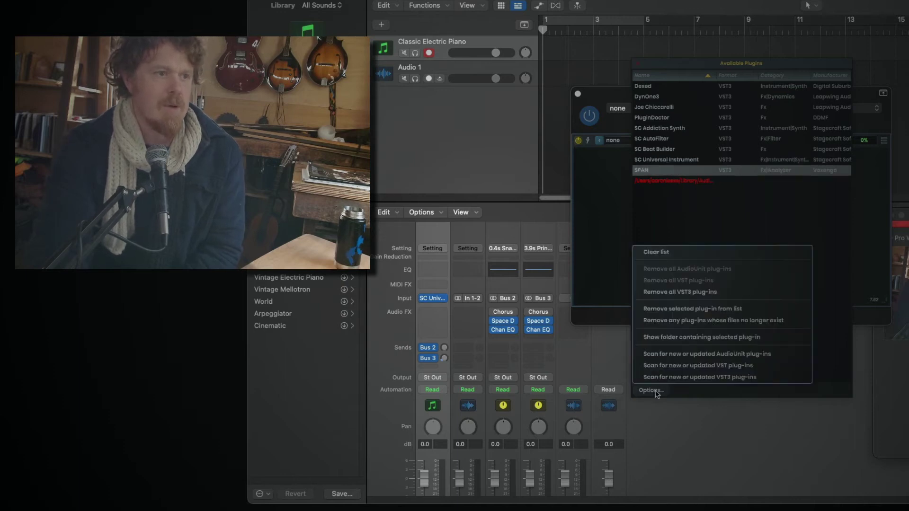
click(717, 354)
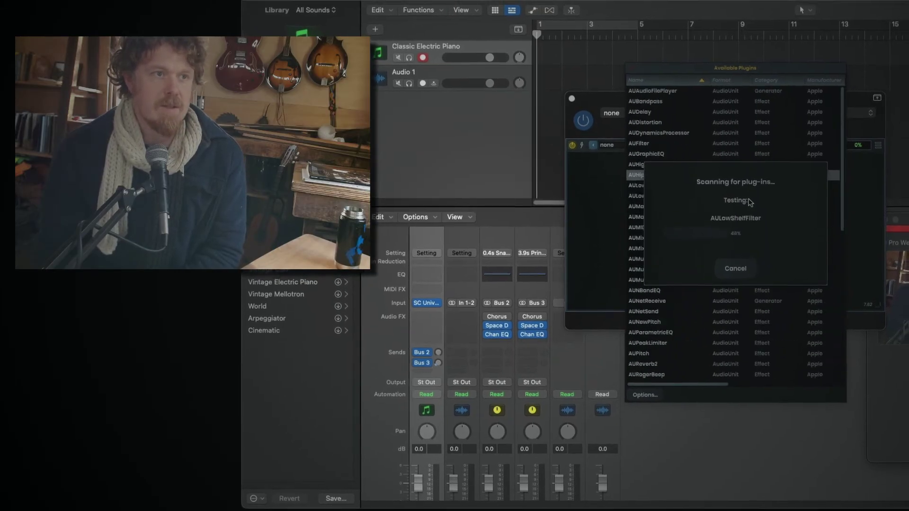
scroll(746, 204, down, 10)
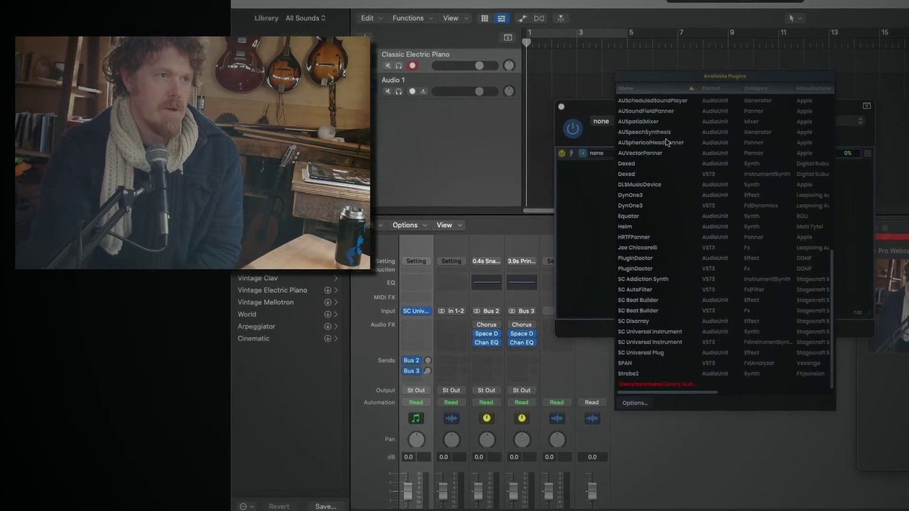
scroll(681, 230, up, 5)
scroll(695, 237, down, 5)
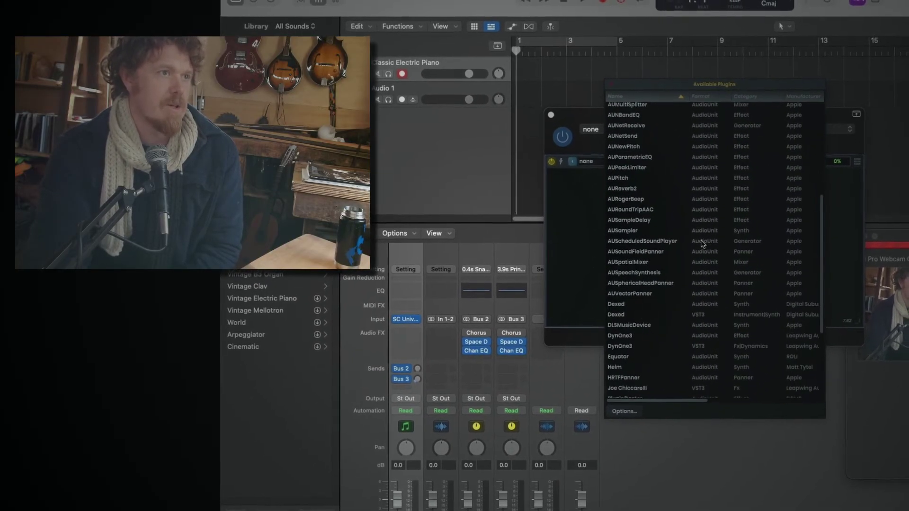
click(607, 86)
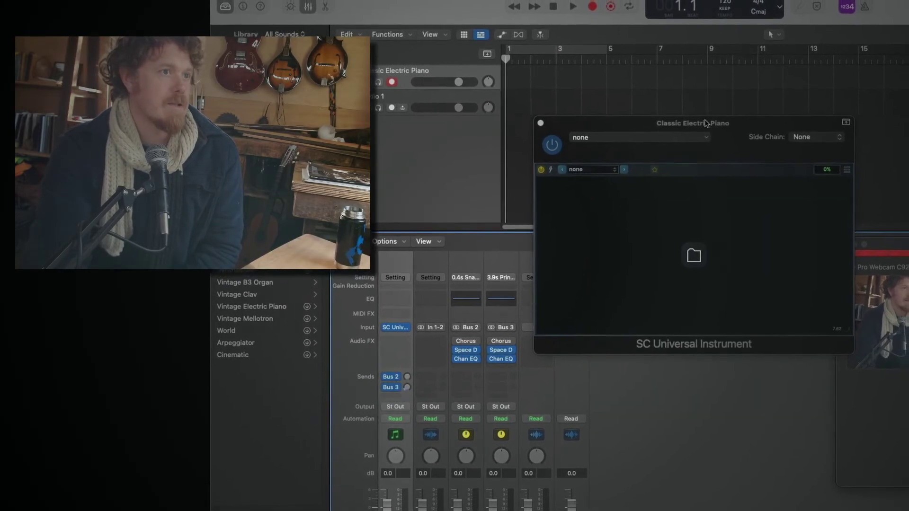
click(682, 255)
mouse_move(719, 398)
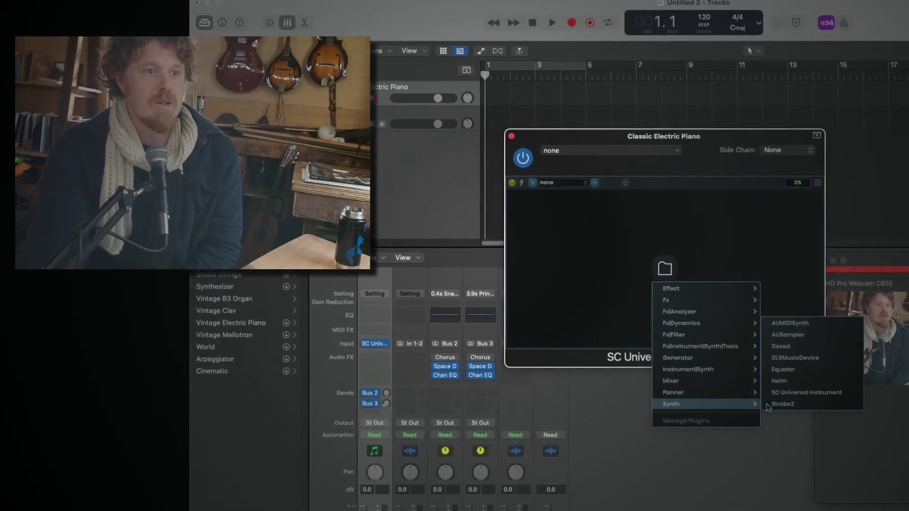
click(781, 383)
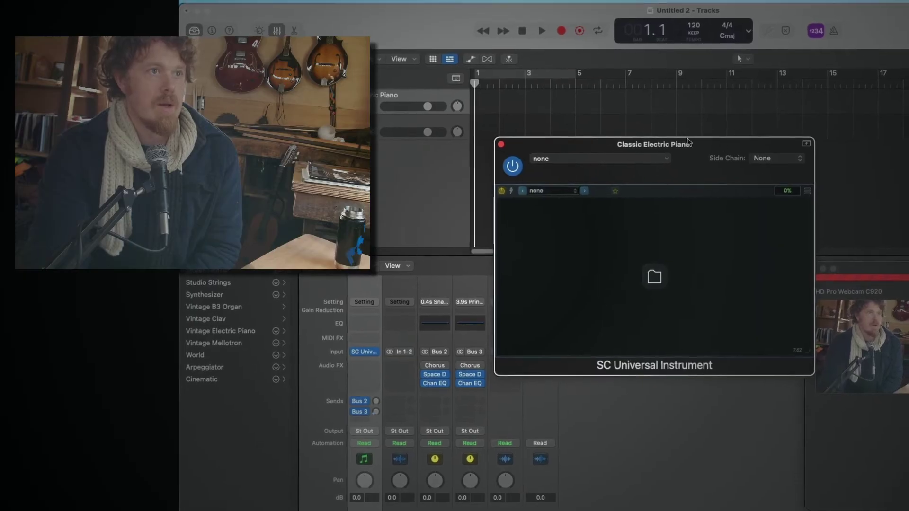
drag(671, 145, 753, 174)
click(717, 350)
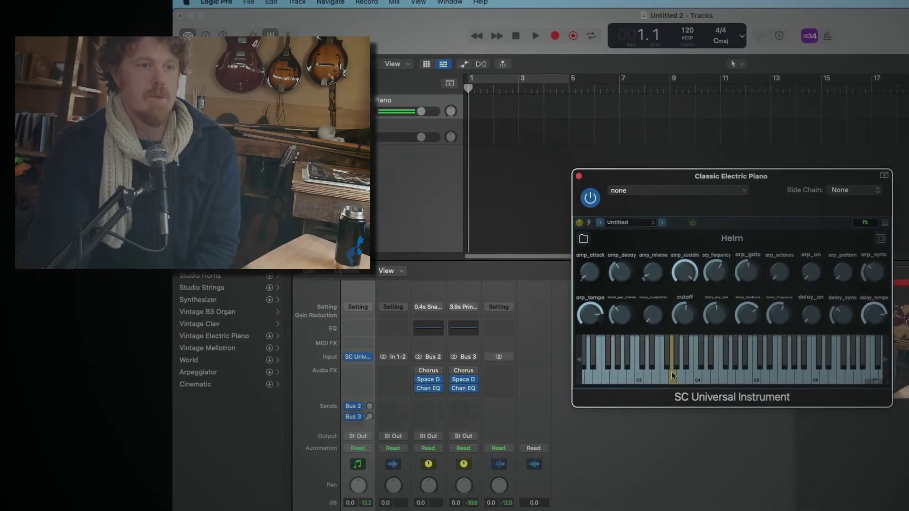
click(649, 374)
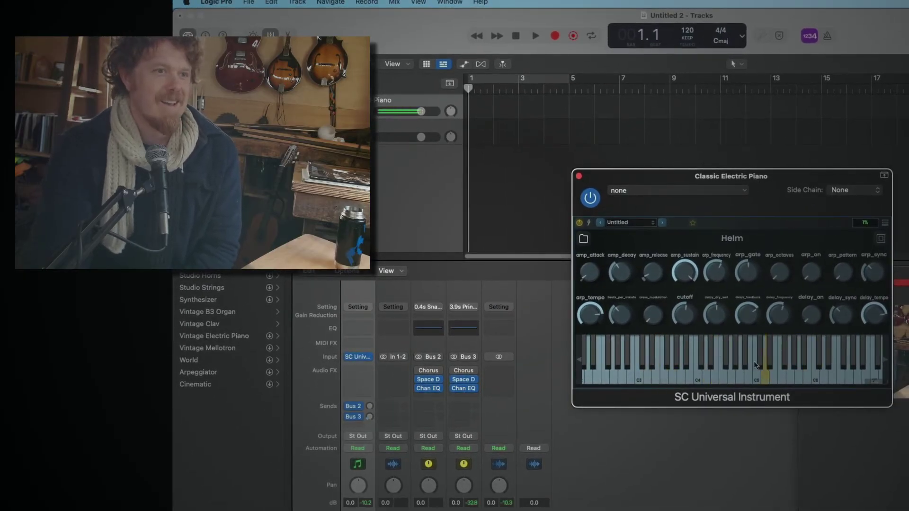
drag(805, 185, 766, 193)
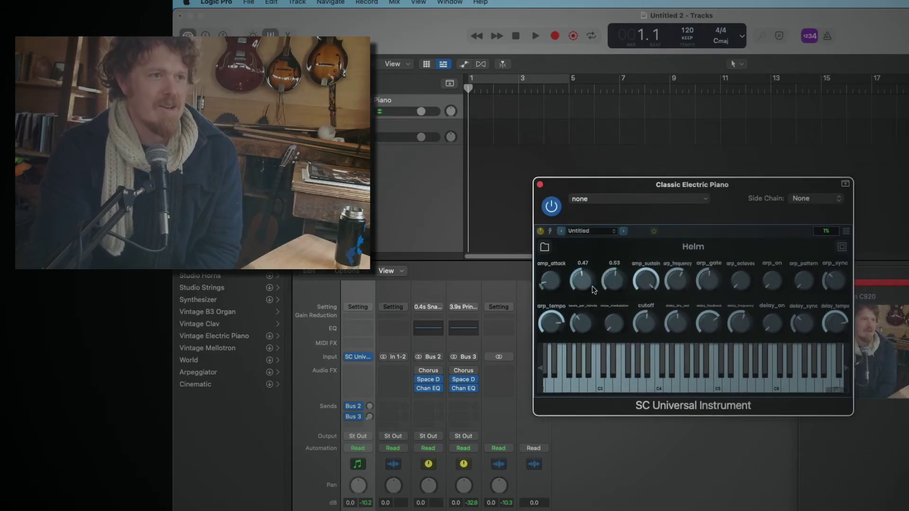
mouse_move(636, 255)
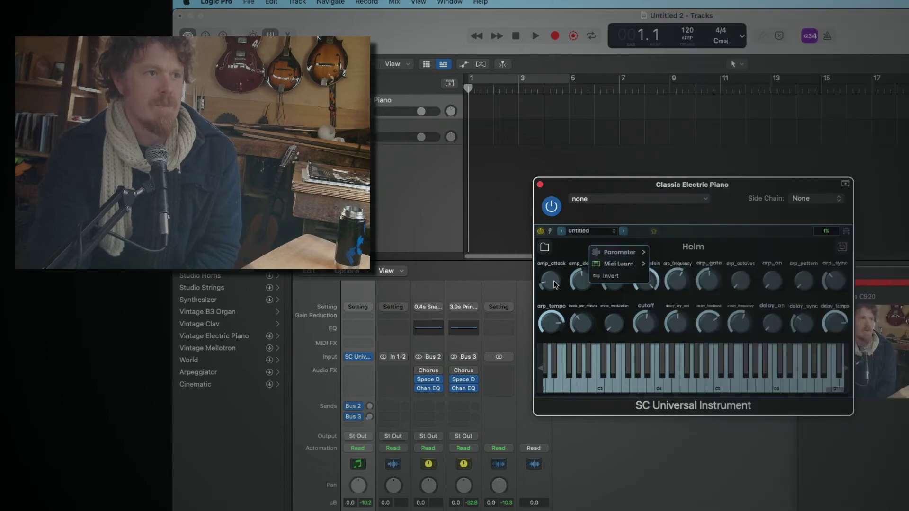
click(556, 284)
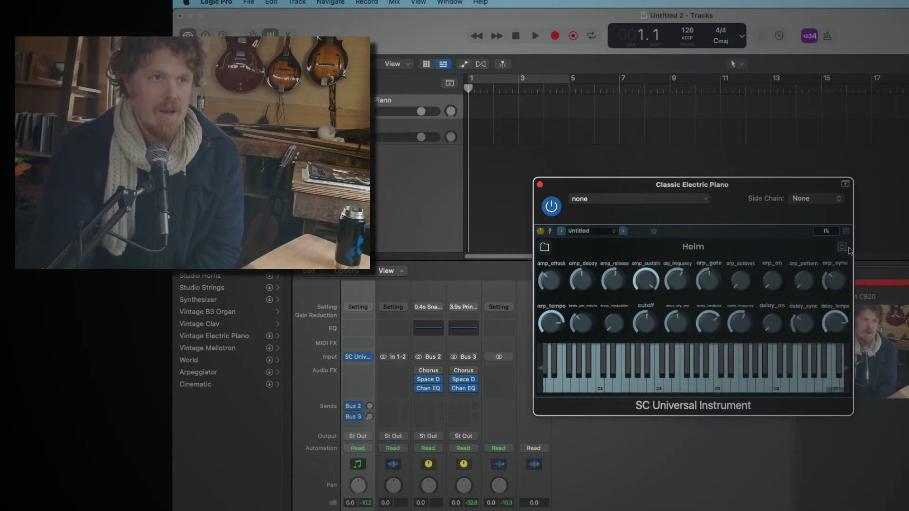
click(841, 248)
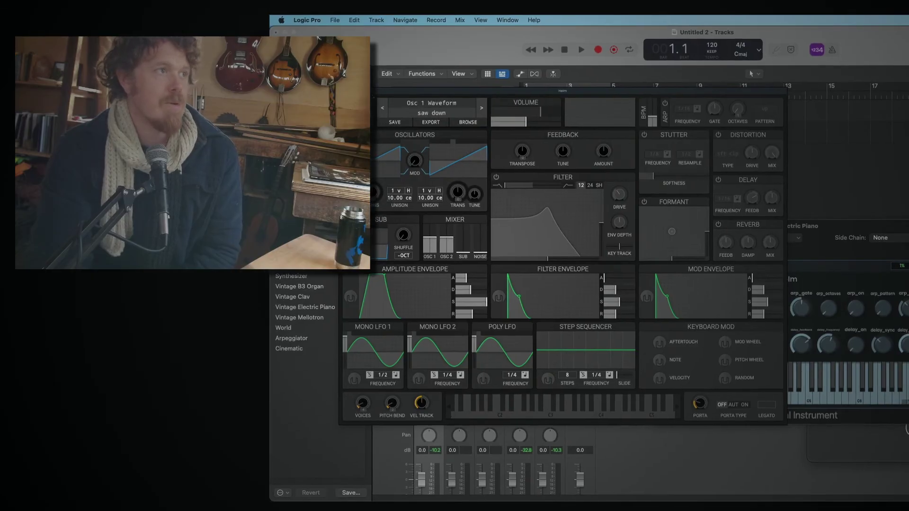
drag(374, 95, 358, 95)
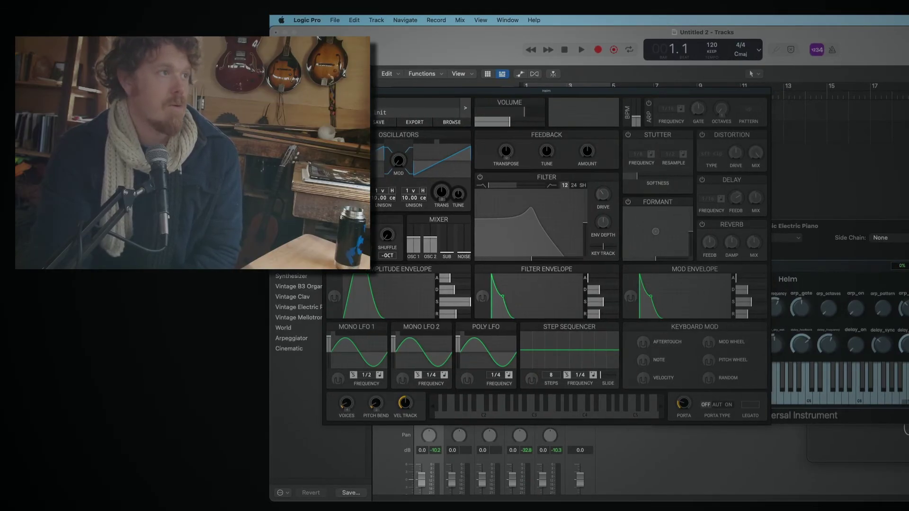
key(super+w)
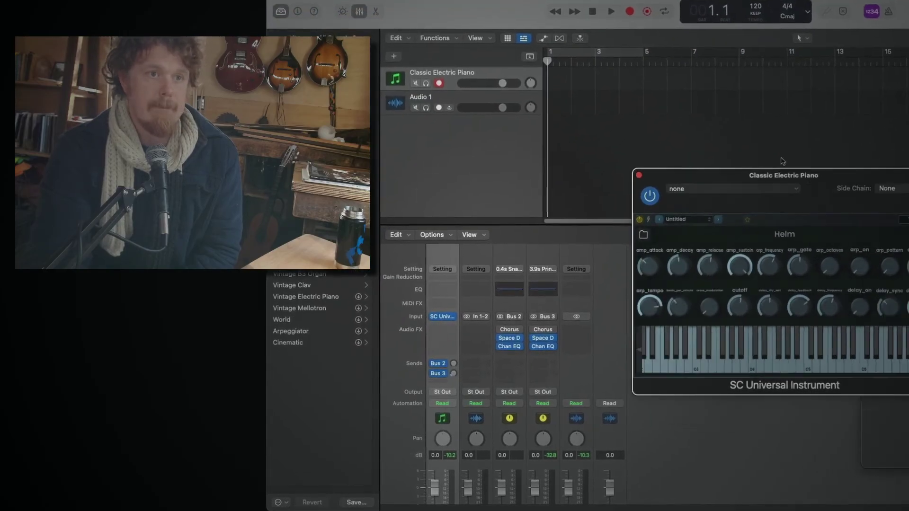
Step: Close the Classic Electric Piano plug-in window and browse Audio 1's Audio FX slot for SC Universal Plug
drag(784, 157, 764, 139)
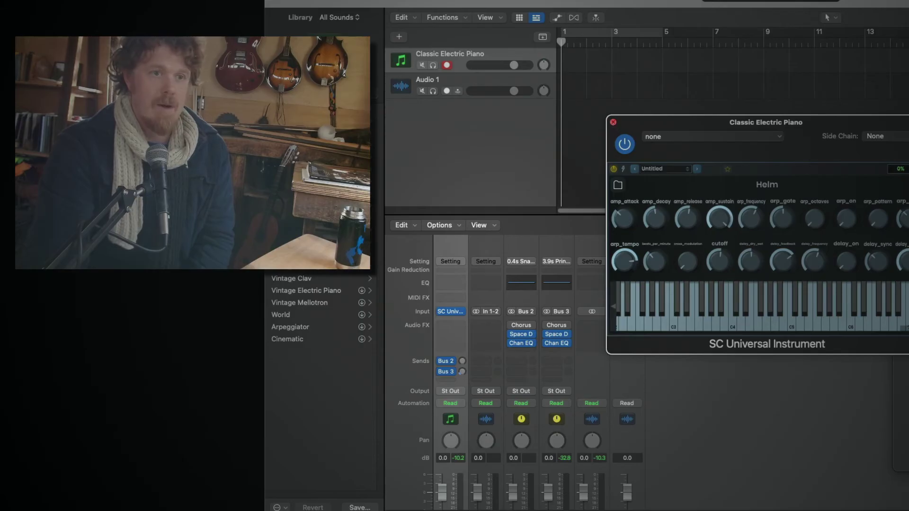
click(613, 123)
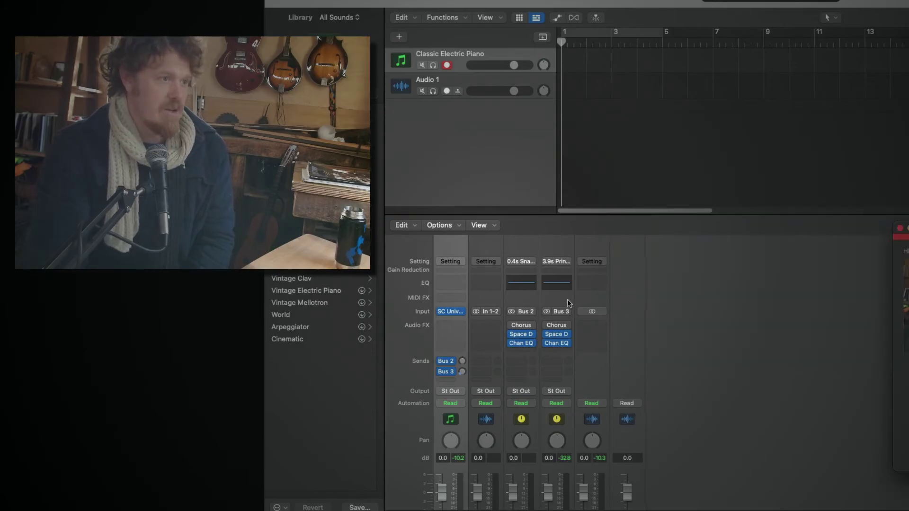
click(486, 253)
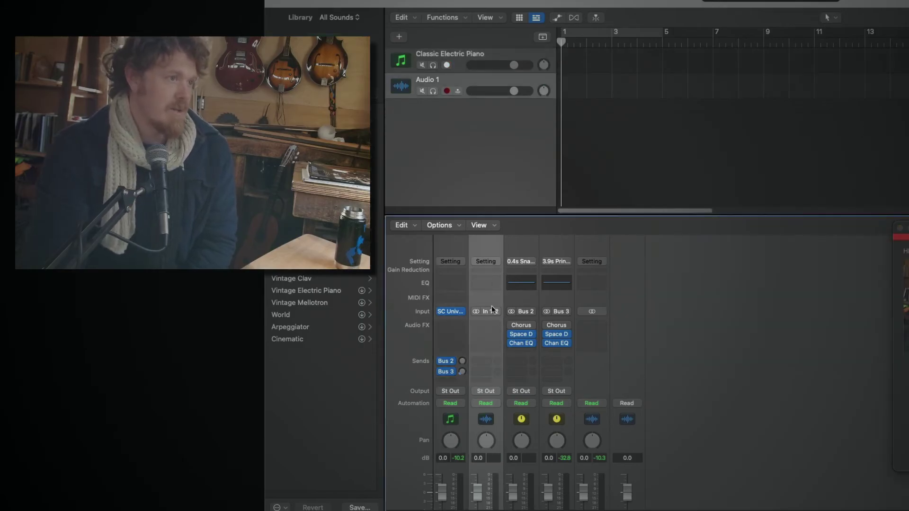
click(487, 328)
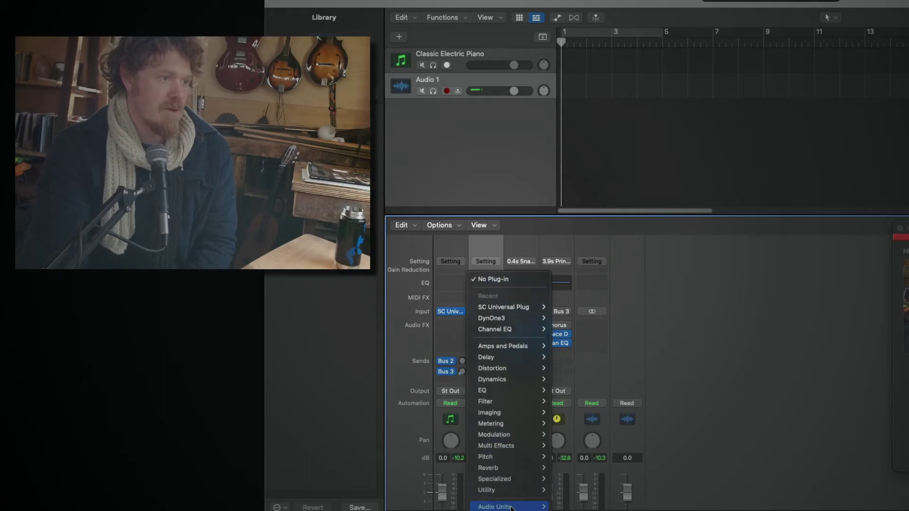
mouse_move(495, 506)
mouse_move(557, 508)
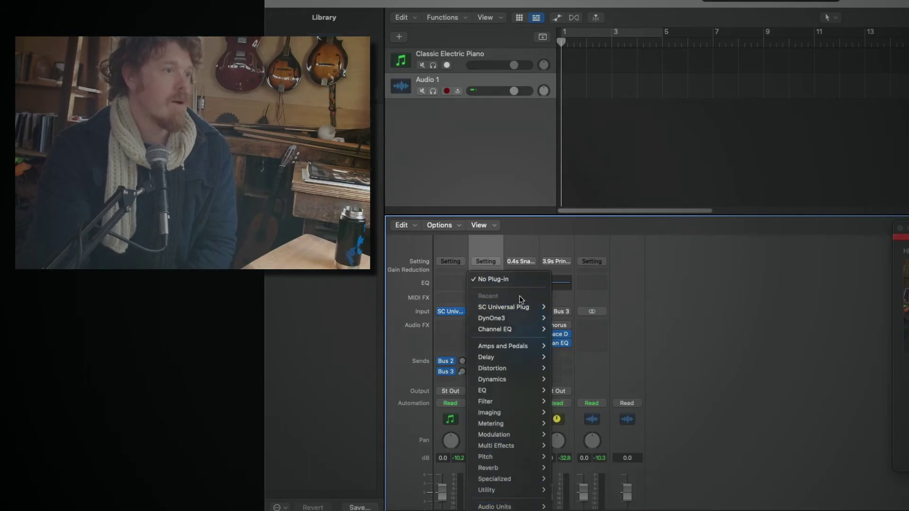
Step: Insert SC Universal Plug in stereo on Audio 1 and dismiss the registration notice
mouse_move(651, 508)
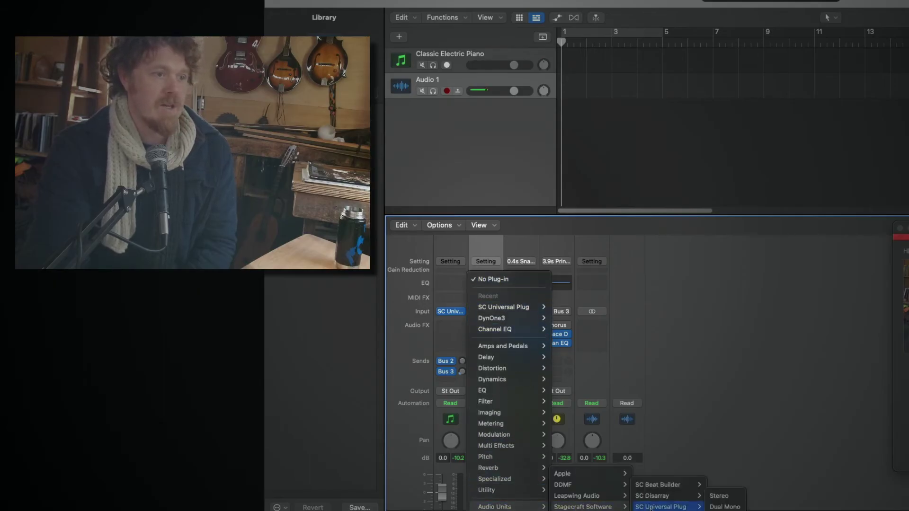
click(726, 496)
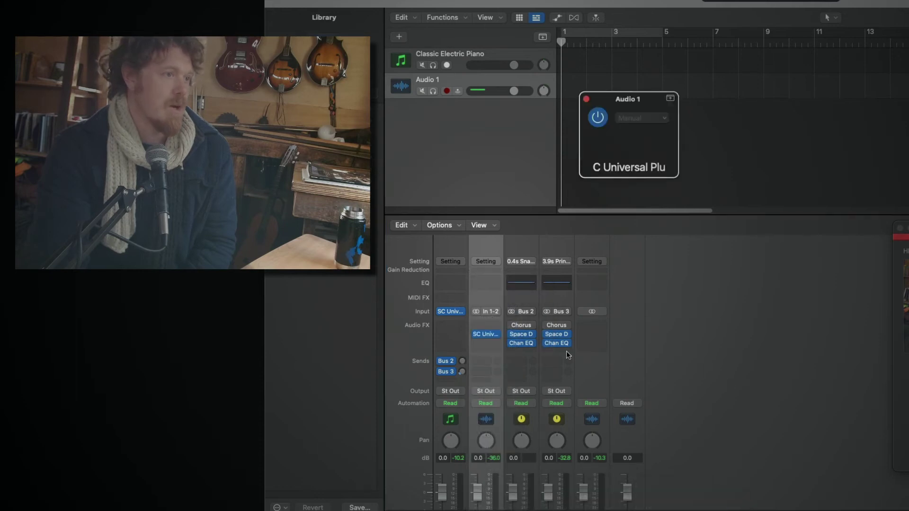
click(806, 273)
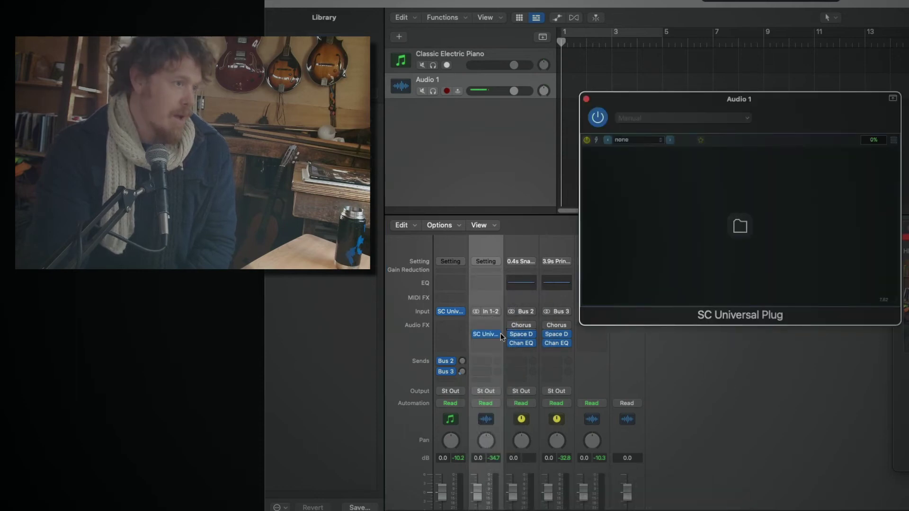
Step: Load SC Disarray from the Effect category into the wrapper and close its editor
click(739, 228)
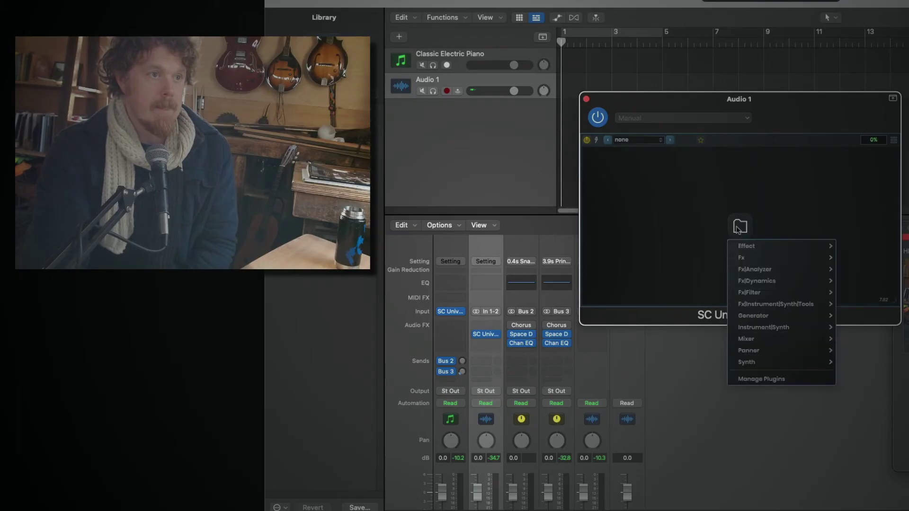
mouse_move(751, 243)
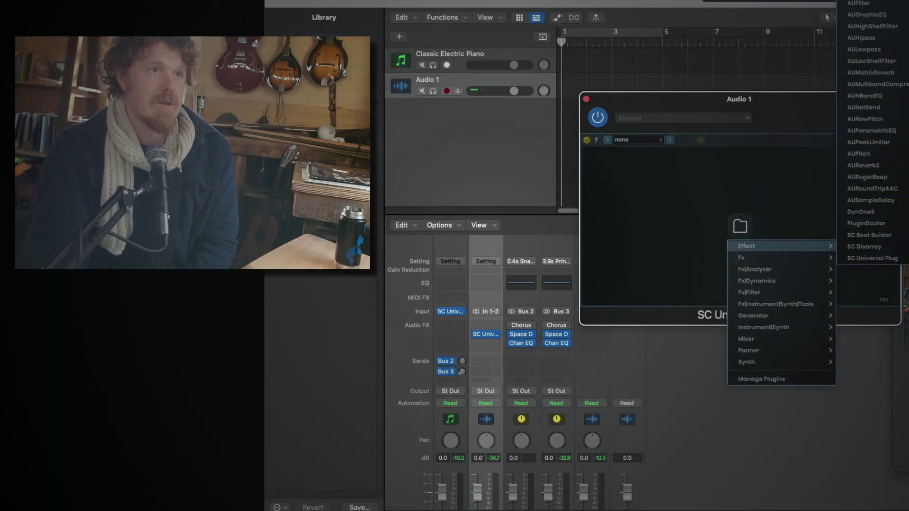
click(875, 248)
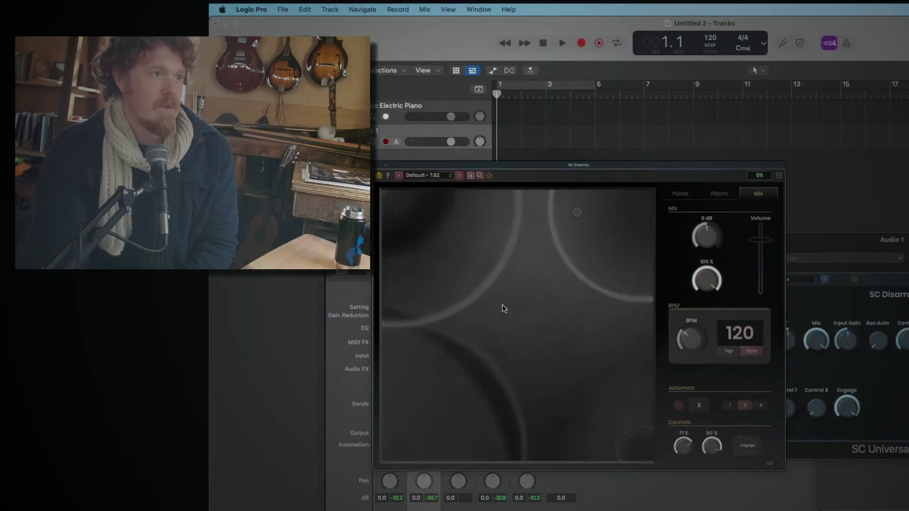
click(377, 165)
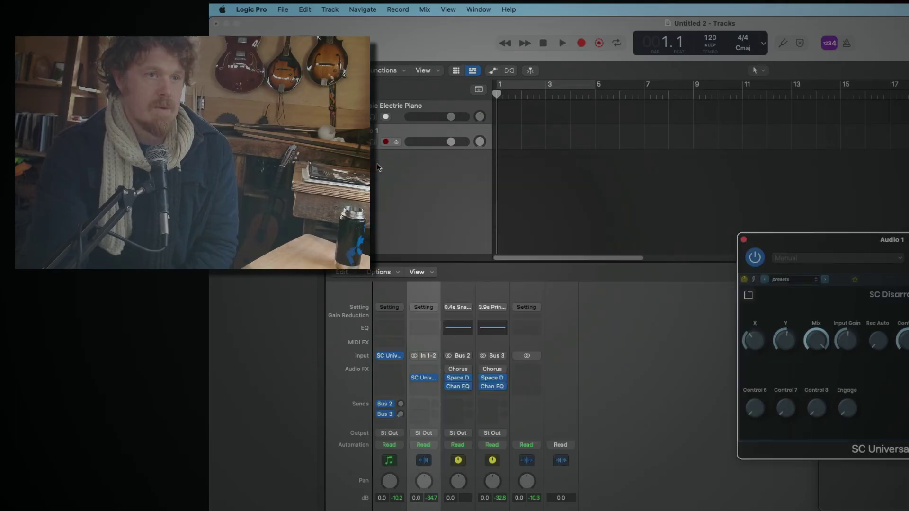
Step: Drag 01_BB King Fool Me Once from Desktop > Music Projects > test-audio onto Logic's second track at bar 1
key(super+Tab)
key(super+Tab)
key(super+Tab)
key(super+Tab)
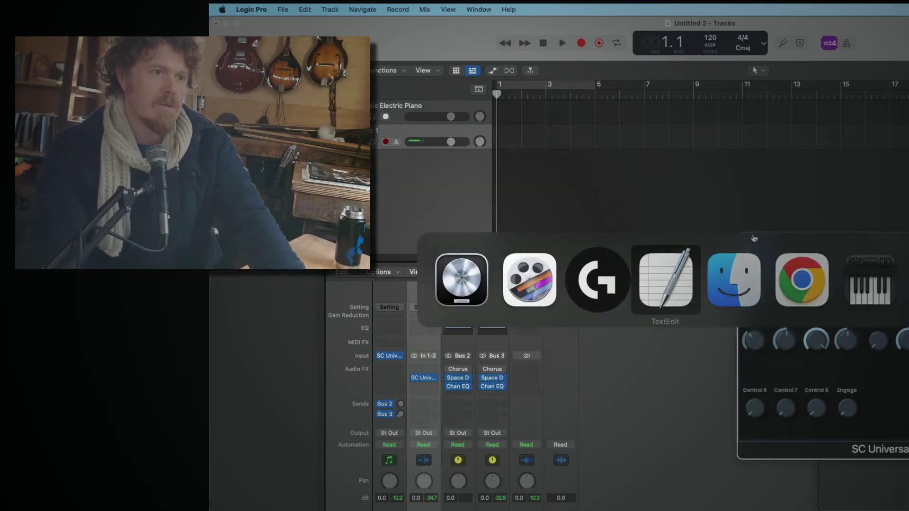
key(super+n)
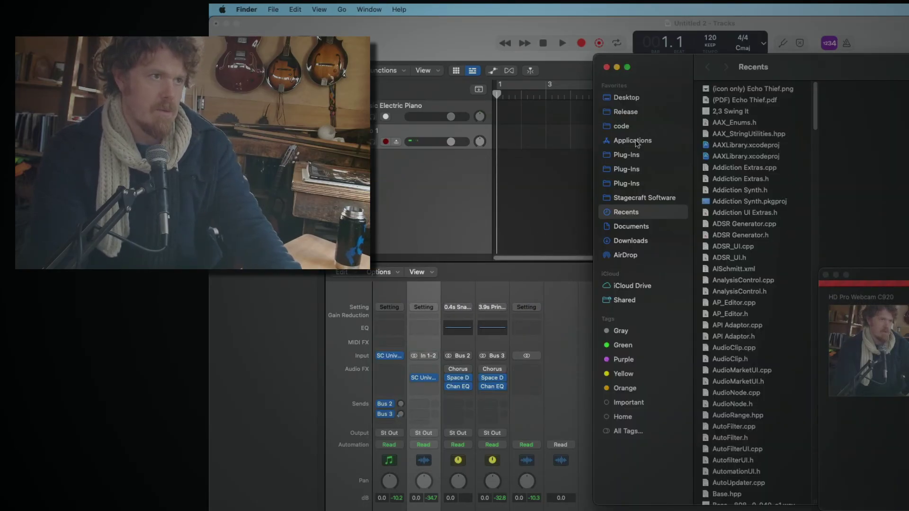
click(624, 100)
click(723, 101)
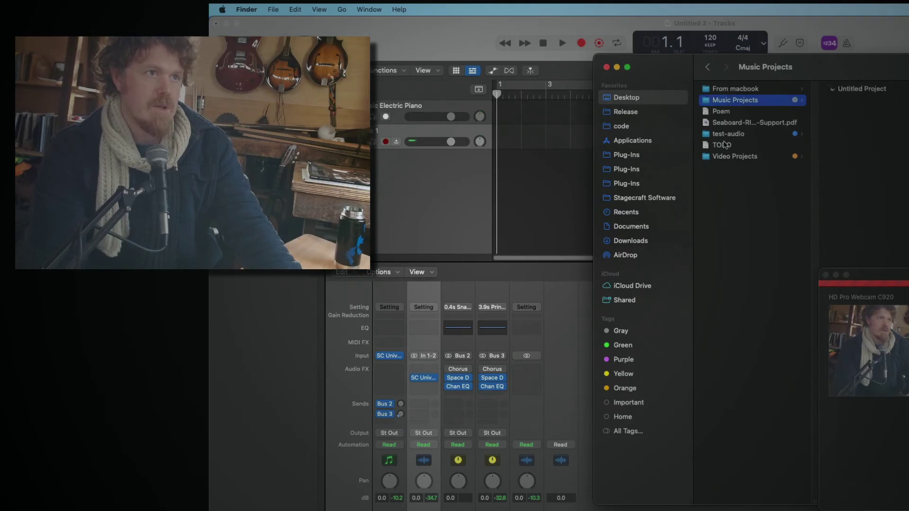
click(725, 134)
click(875, 90)
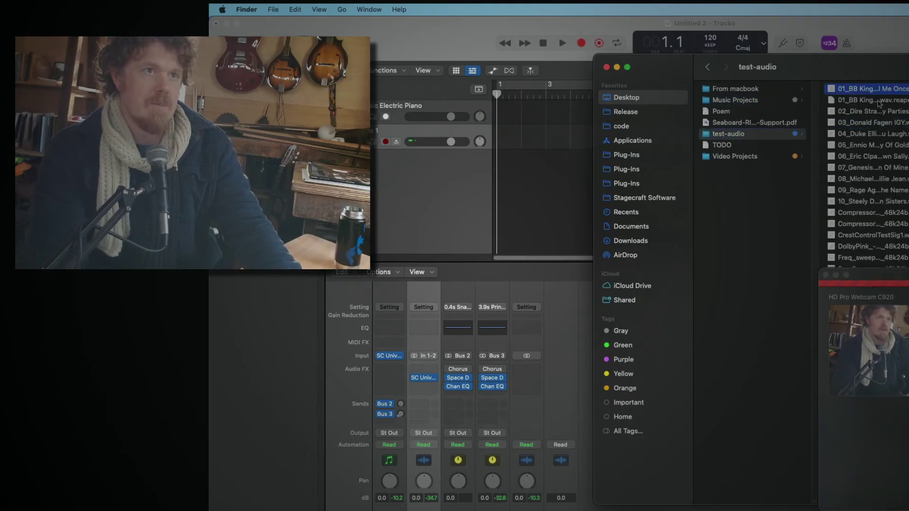
drag(856, 92, 538, 129)
click(565, 216)
Step: Stop playback, move the SC Disarray window off the tracks, and play the BB King track
key(space)
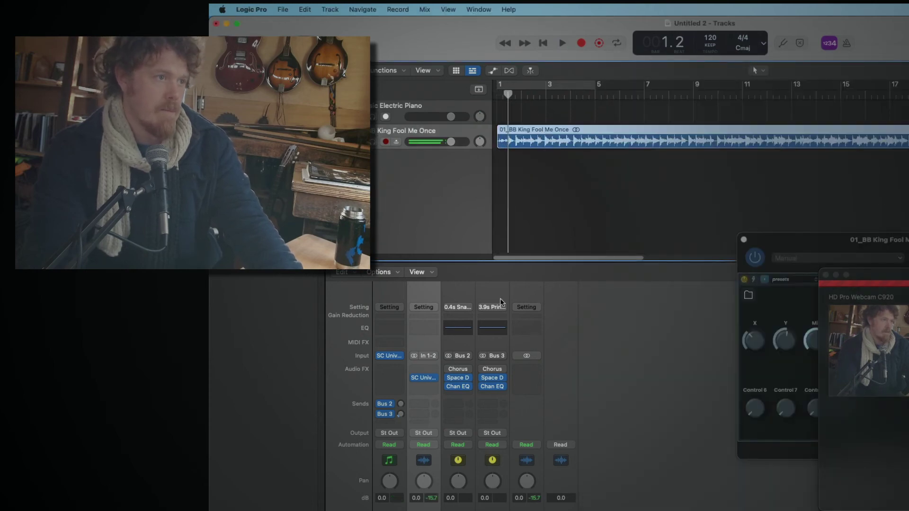
mouse_move(426, 379)
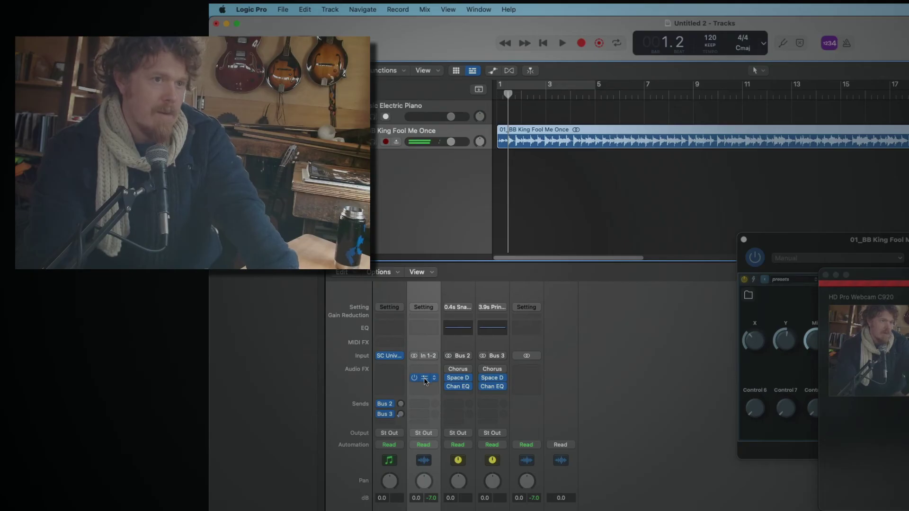
drag(888, 234, 823, 223)
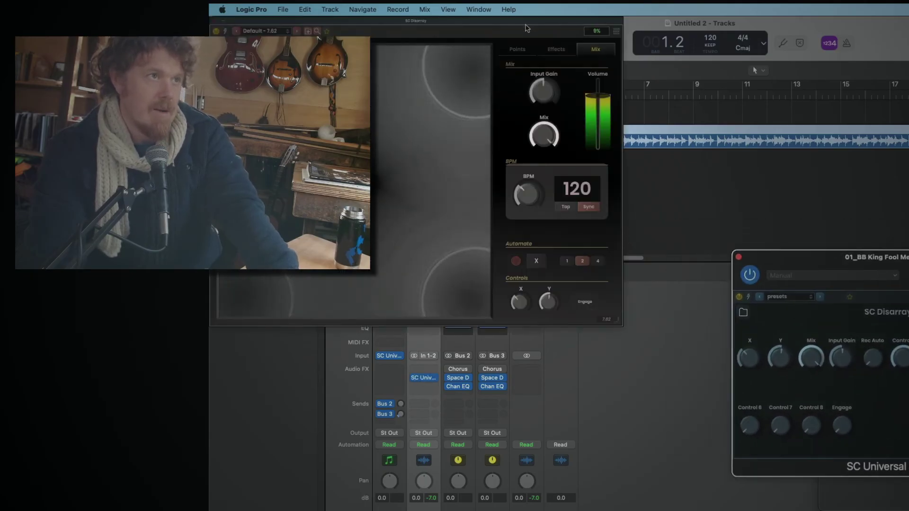
drag(525, 27, 678, 174)
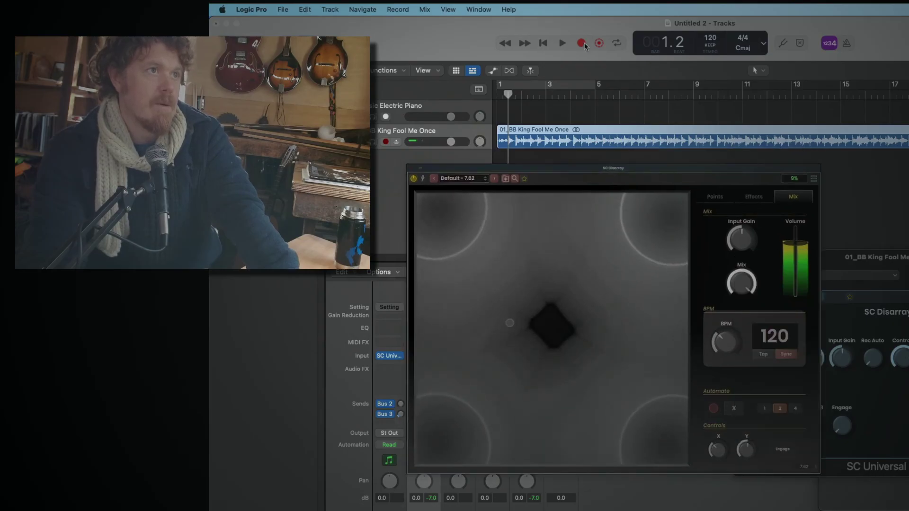
key(space)
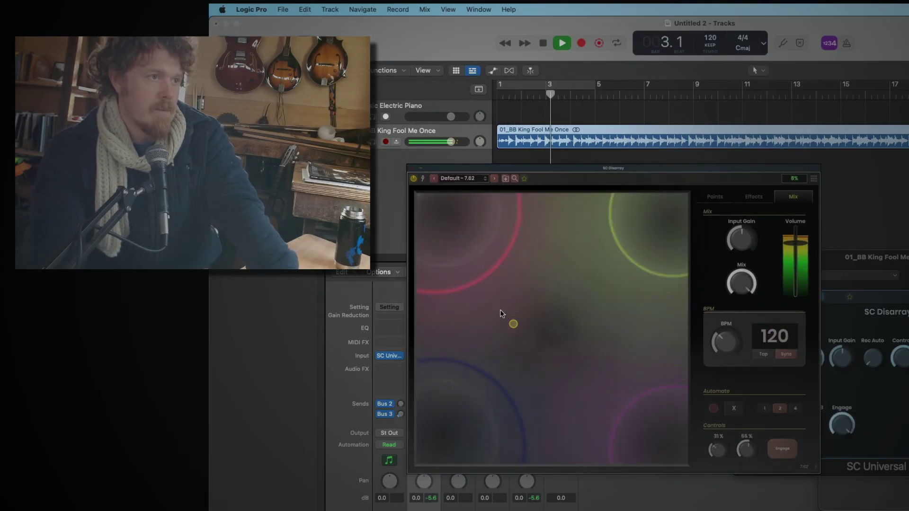
Step: In the Points view, narrow BitCrusher's Rate Redux range to 1–24 and sweep the XY effect point
click(714, 197)
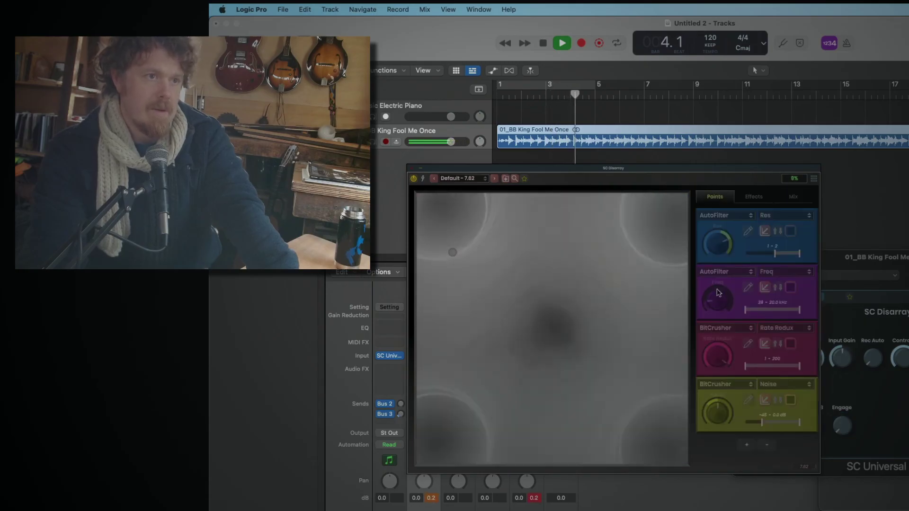
drag(790, 368, 758, 366)
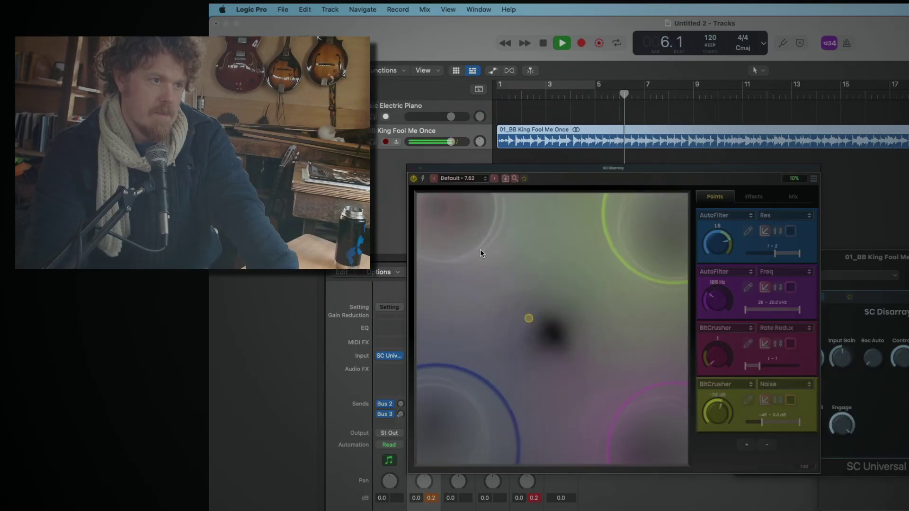
drag(605, 236, 664, 195)
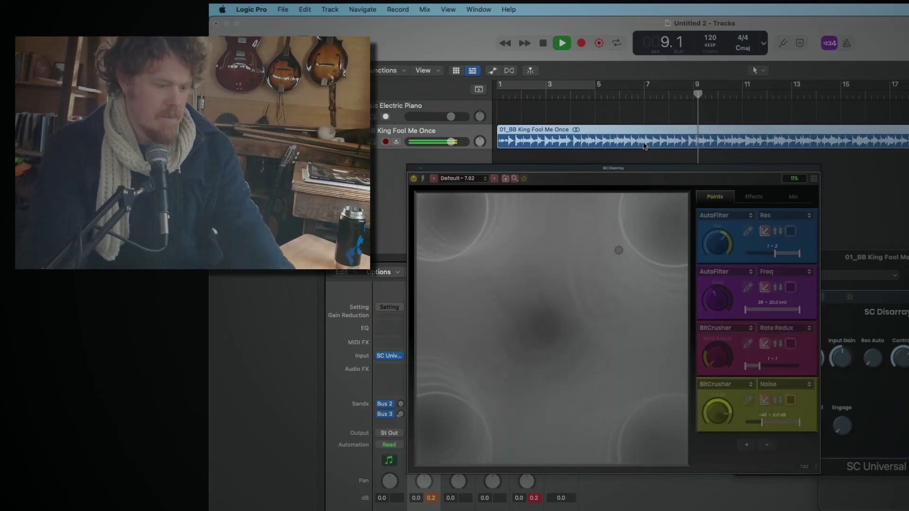
key(space)
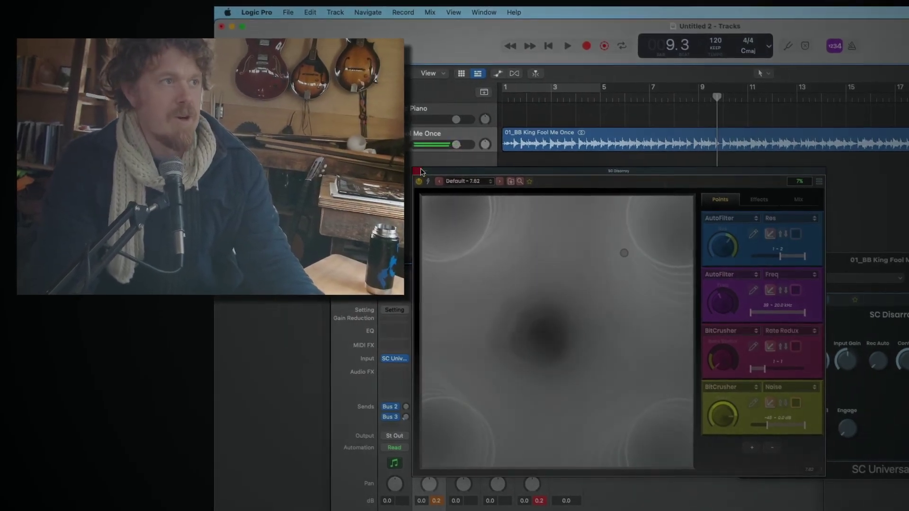